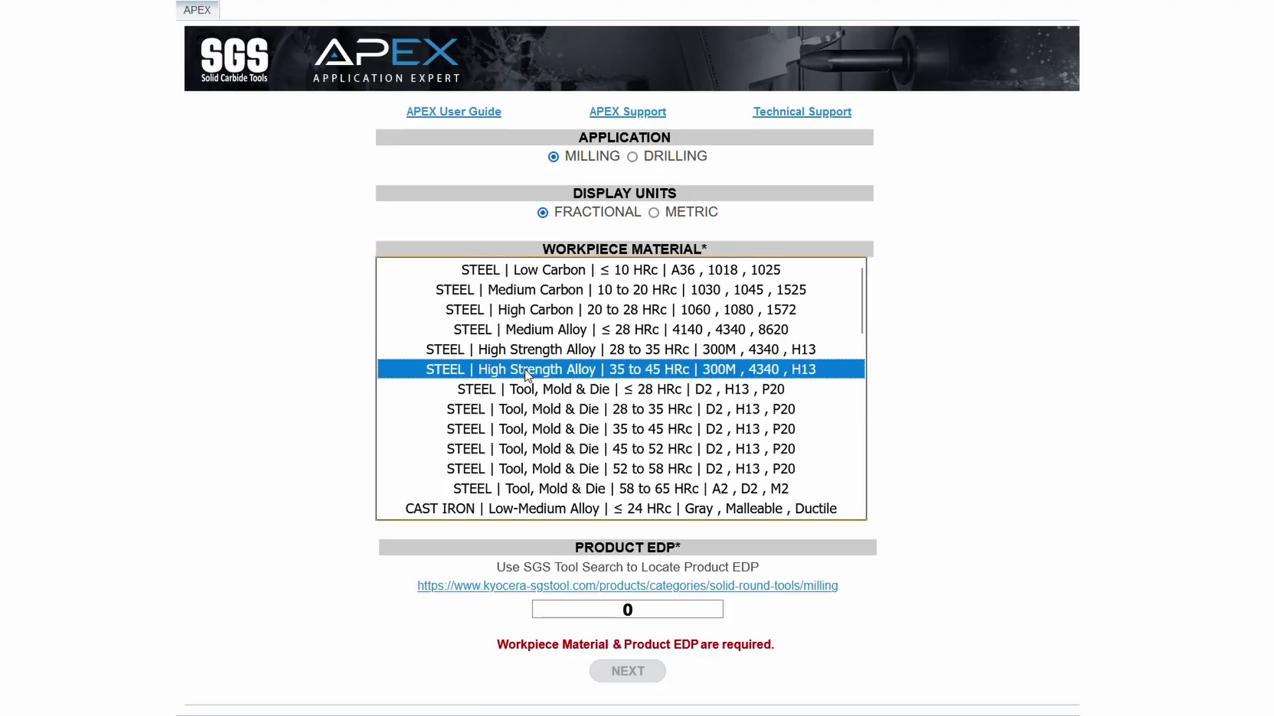
Step: Enter 47026 as the Product EDP for the selected high strength alloy steel and submit it
{"action": "left_click", "coordinate": [577, 610]}
{"action": "type", "text": "47"}
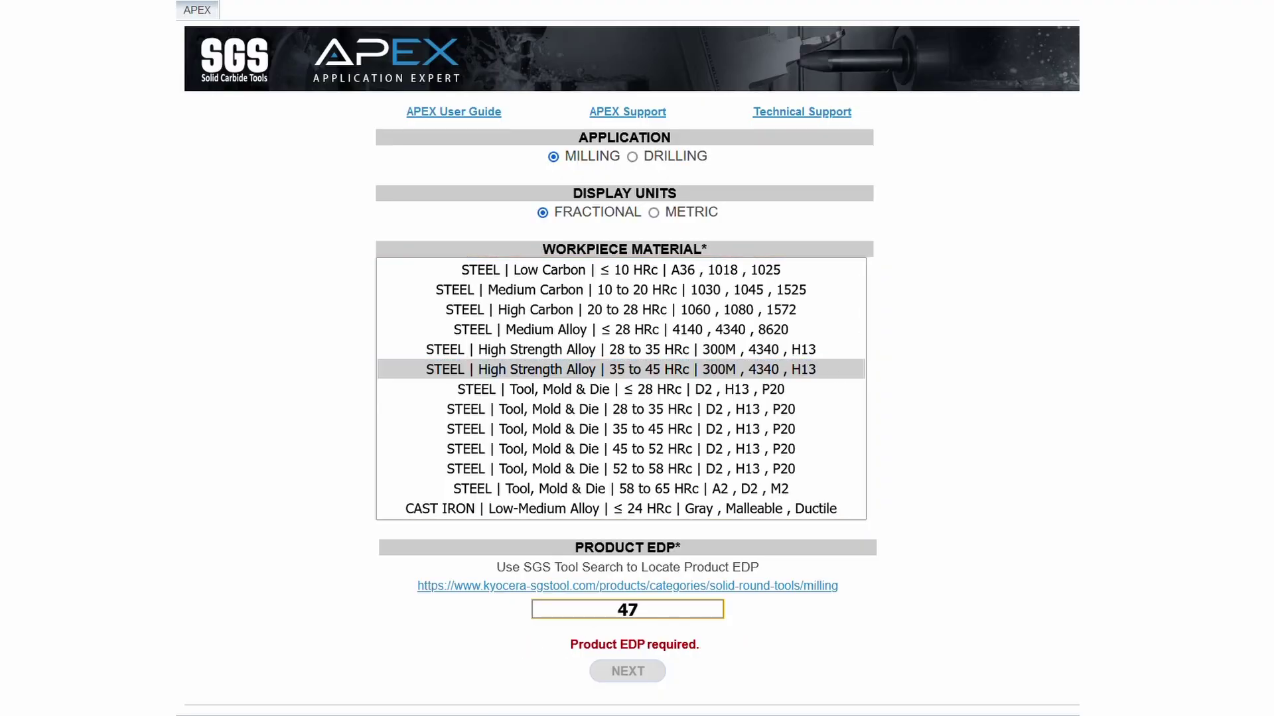
{"action": "type", "text": "026"}
{"action": "key", "text": "Return"}
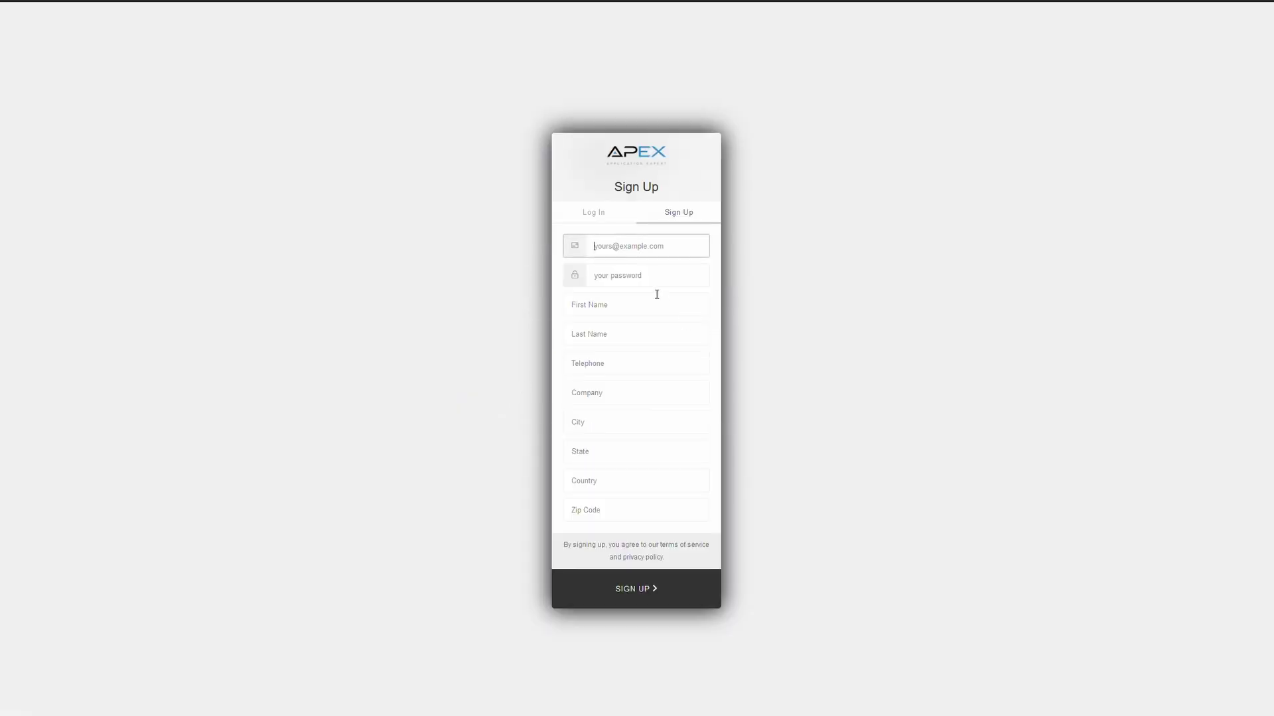
Step: Fill in the e-mail address on the APEX sign-up form
{"action": "type", "text": "johndoe@"}
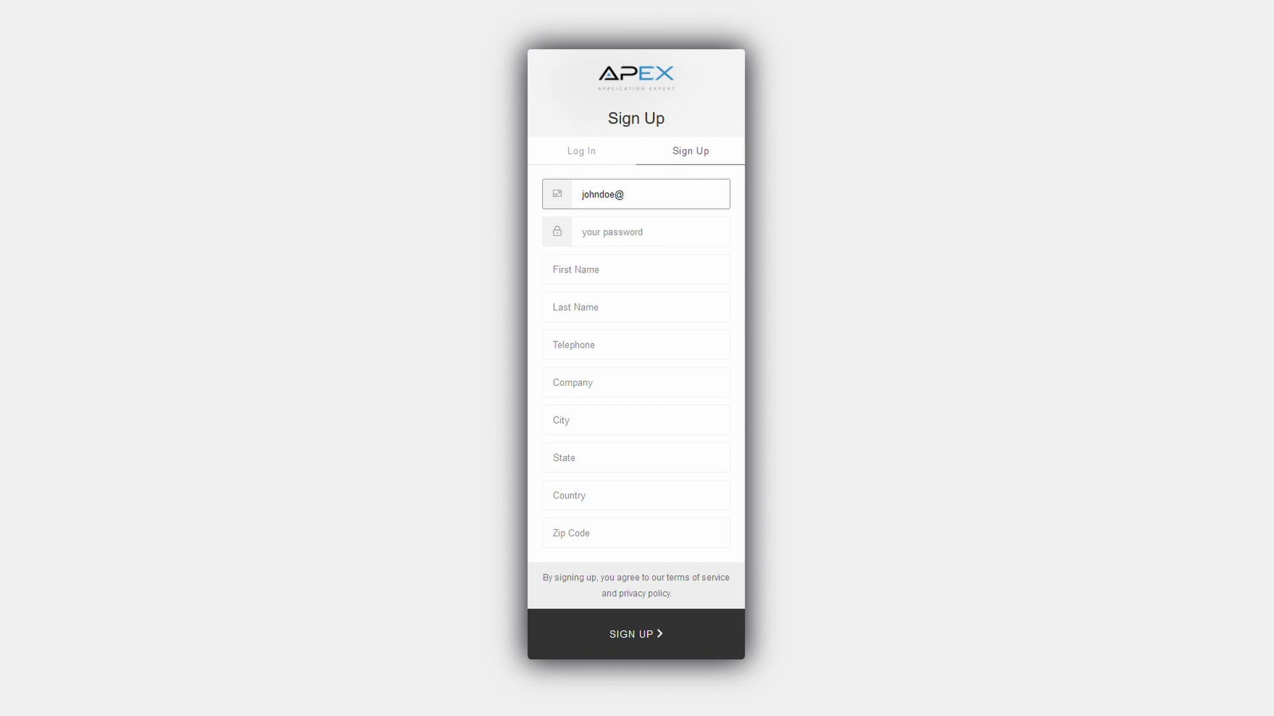
{"action": "type", "text": "test.com"}
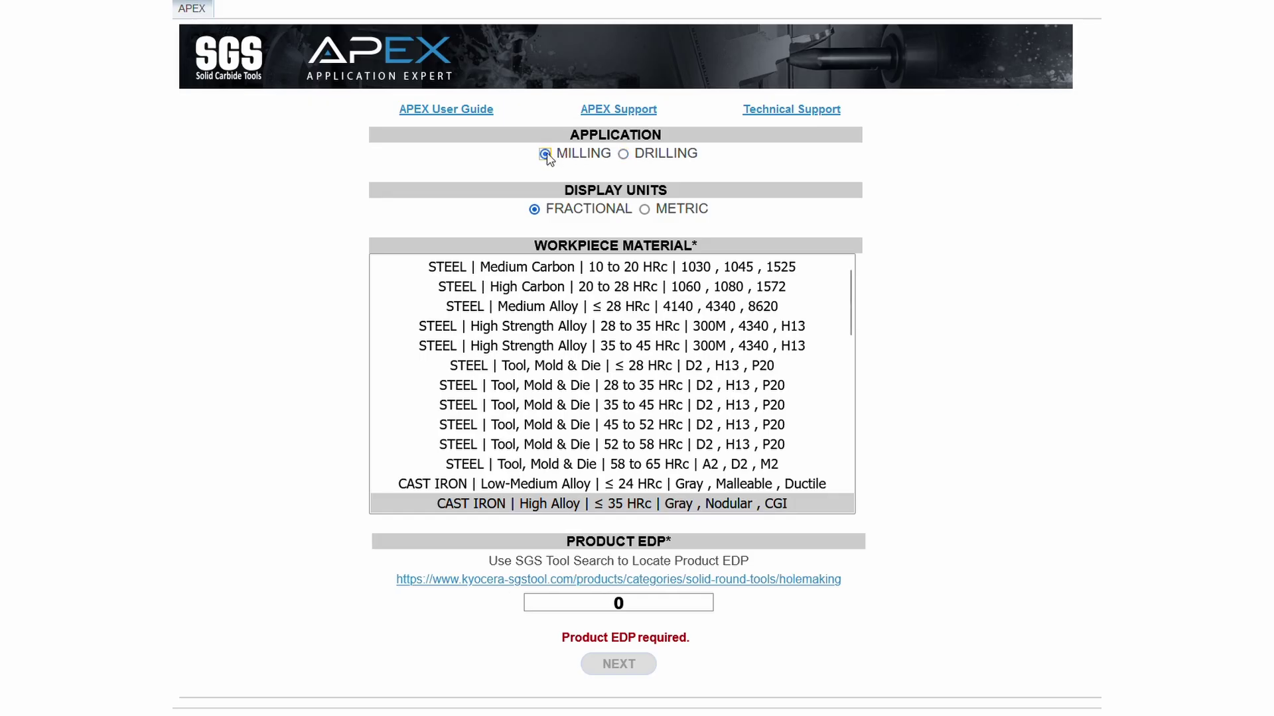
Step: Switch the application to Drilling and back to Milling, and the display units to Metric and back to Fractional
{"action": "left_click", "coordinate": [624, 155]}
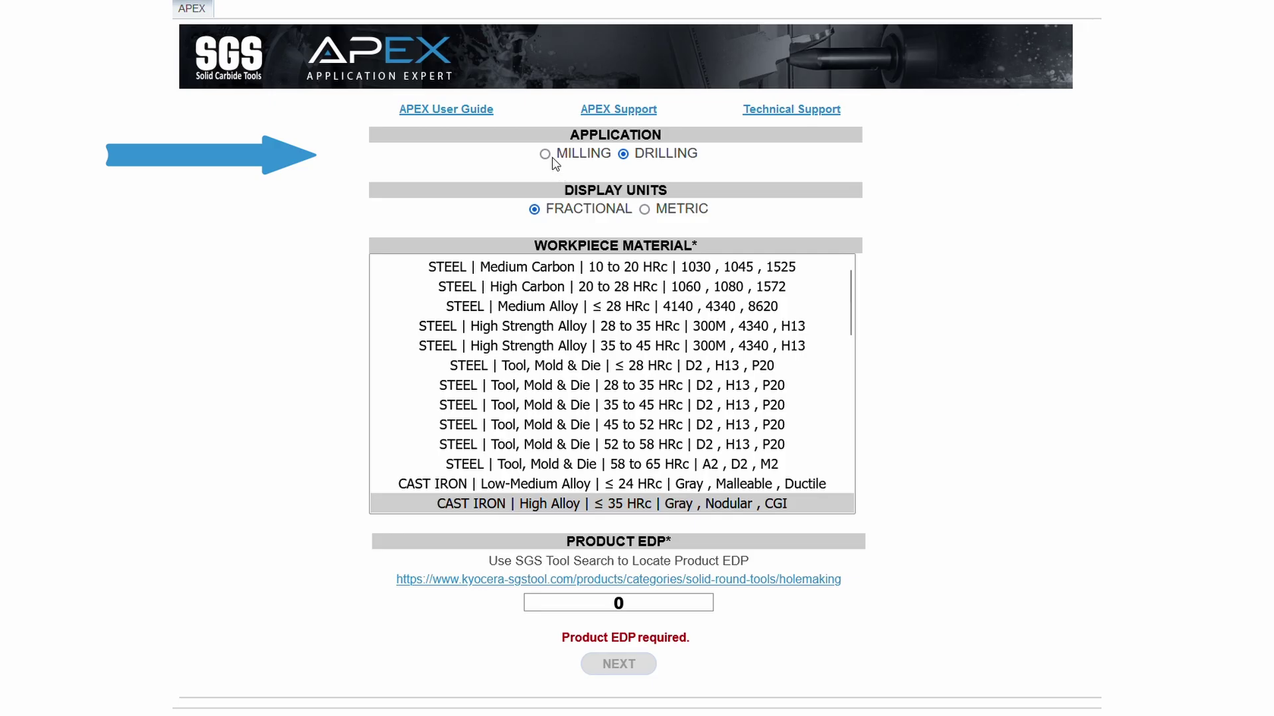
{"action": "left_click", "coordinate": [546, 155]}
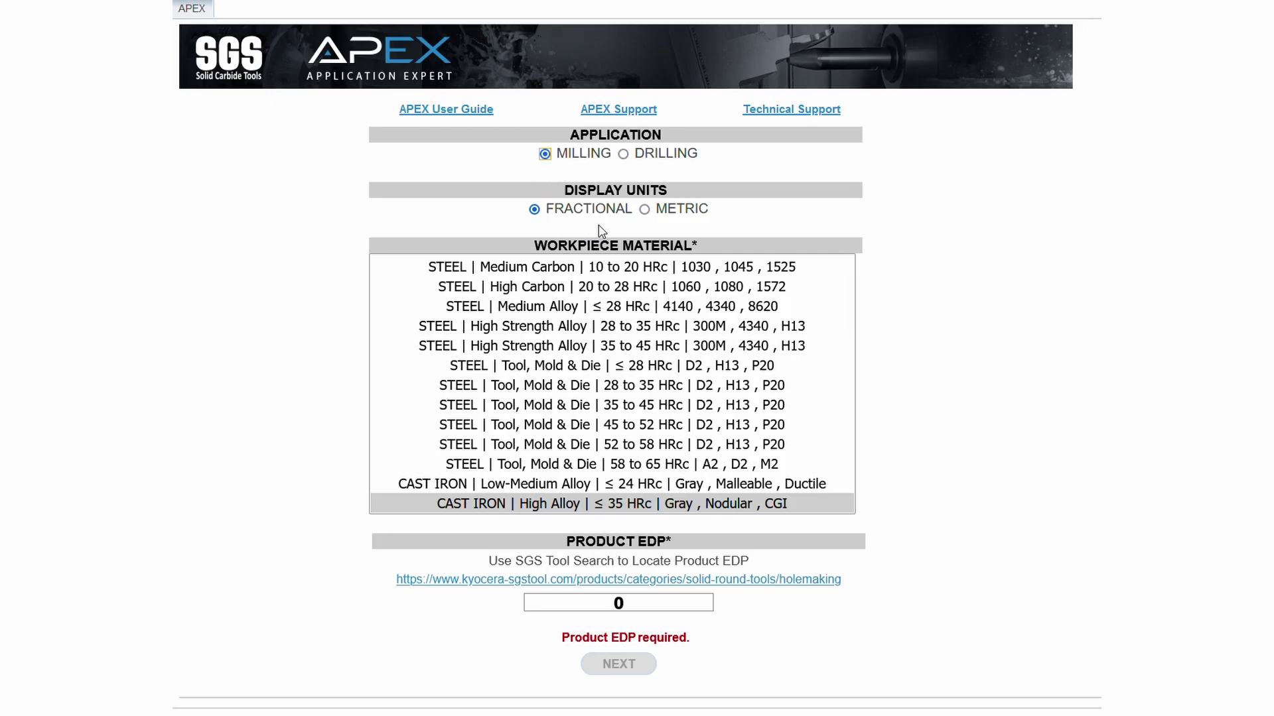
{"action": "left_click", "coordinate": [644, 210]}
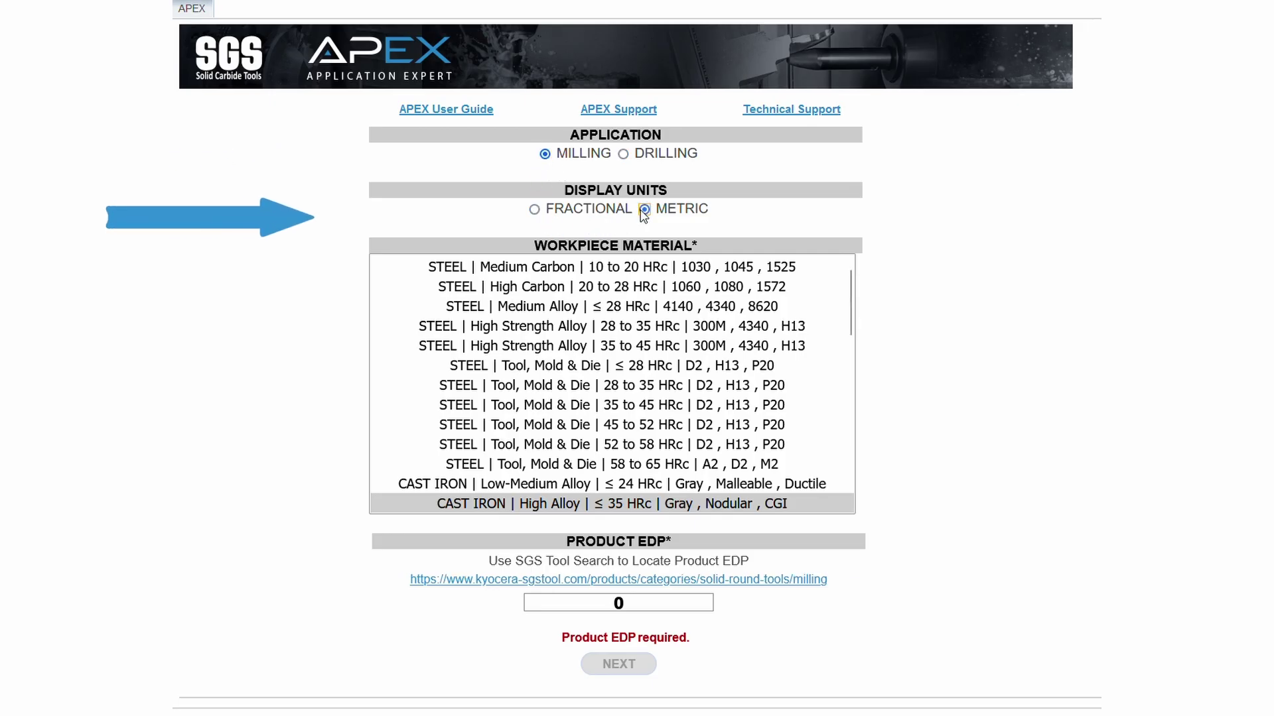
{"action": "left_click", "coordinate": [534, 210]}
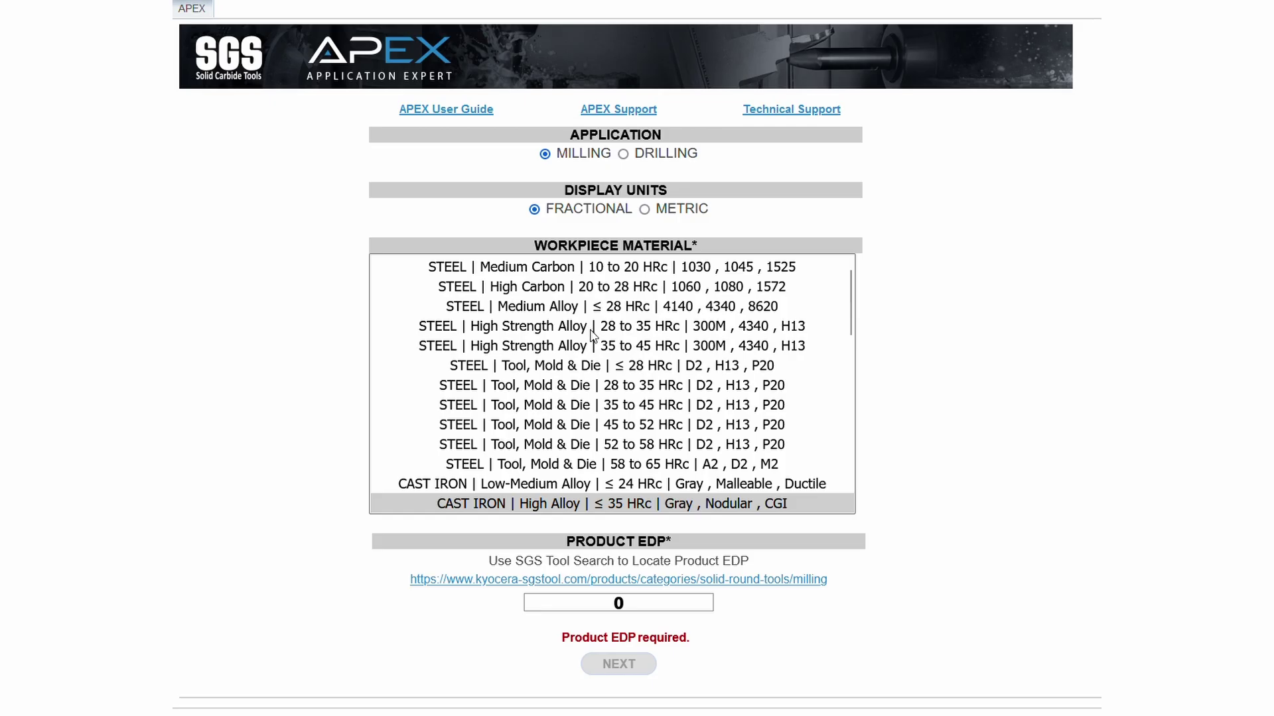
Step: Look through the workpiece materials and select STEEL | Medium Alloy | ≤ 28 HRc | 4140, 4340, 8620
{"action": "scroll", "coordinate": [592, 336], "scroll_direction": "down", "scroll_amount": 4}
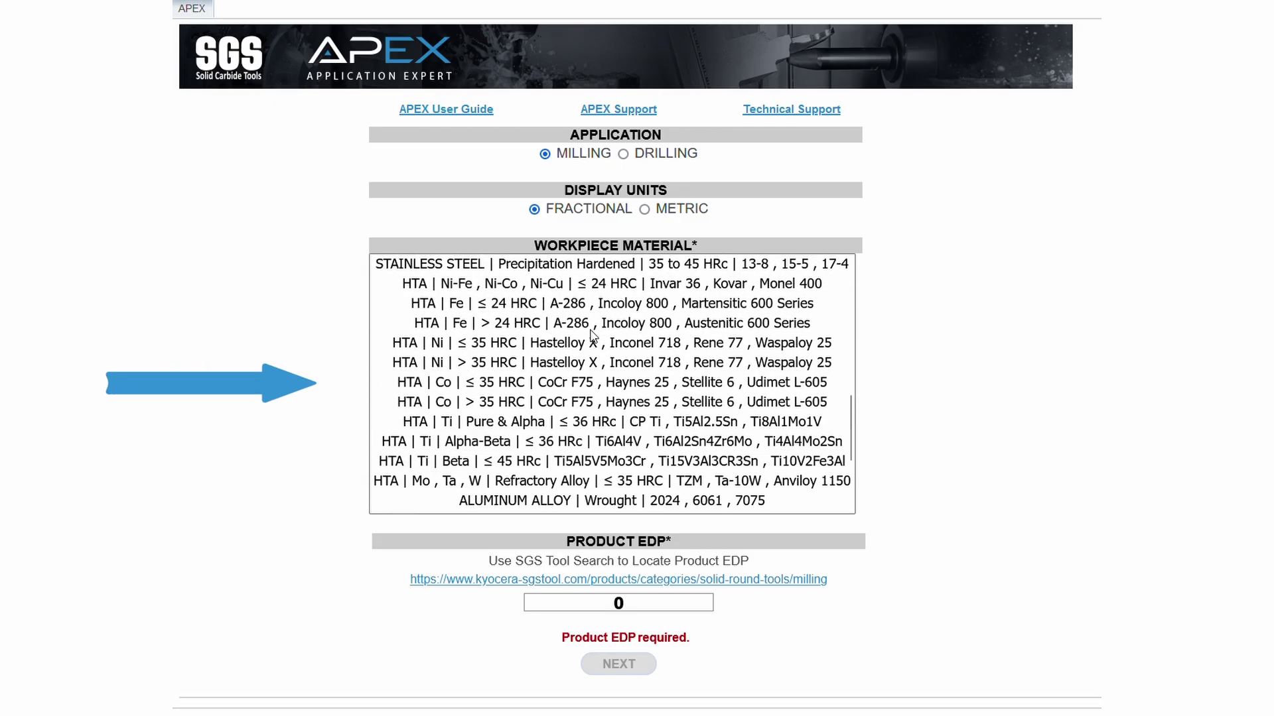
{"action": "scroll", "coordinate": [592, 336], "scroll_direction": "down", "scroll_amount": 3}
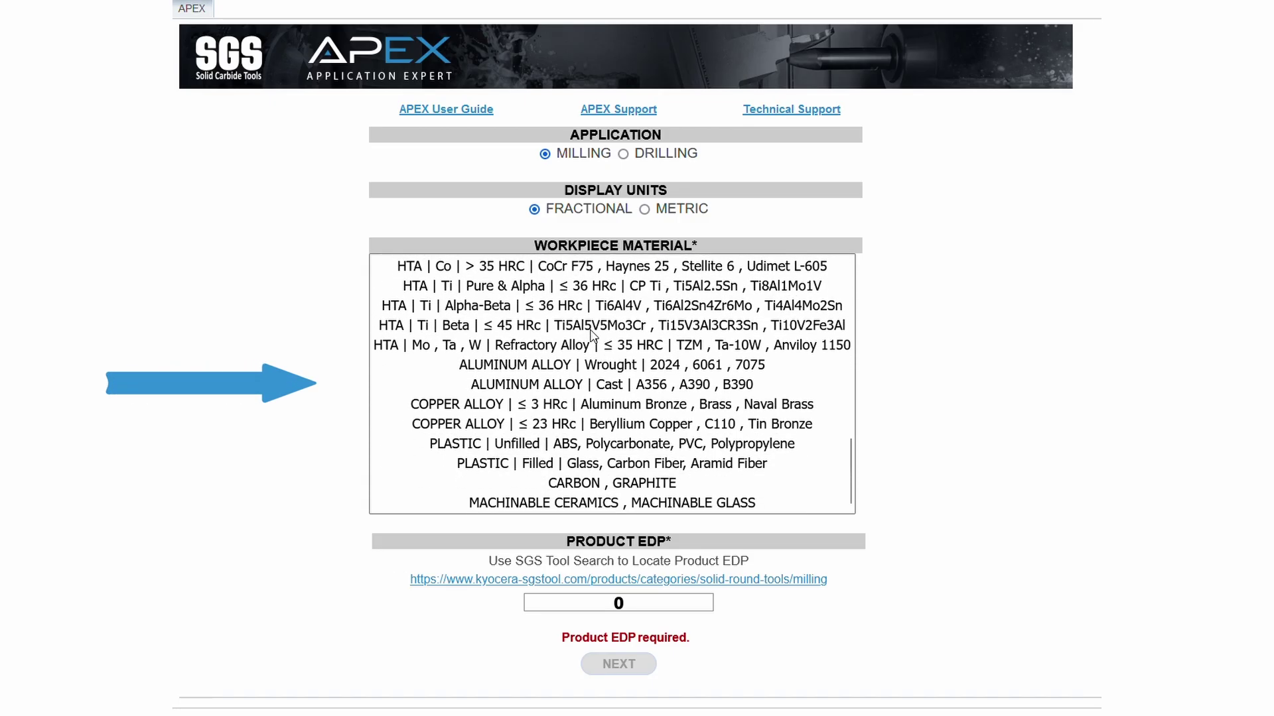
{"action": "scroll", "coordinate": [593, 336], "scroll_direction": "up", "scroll_amount": 5}
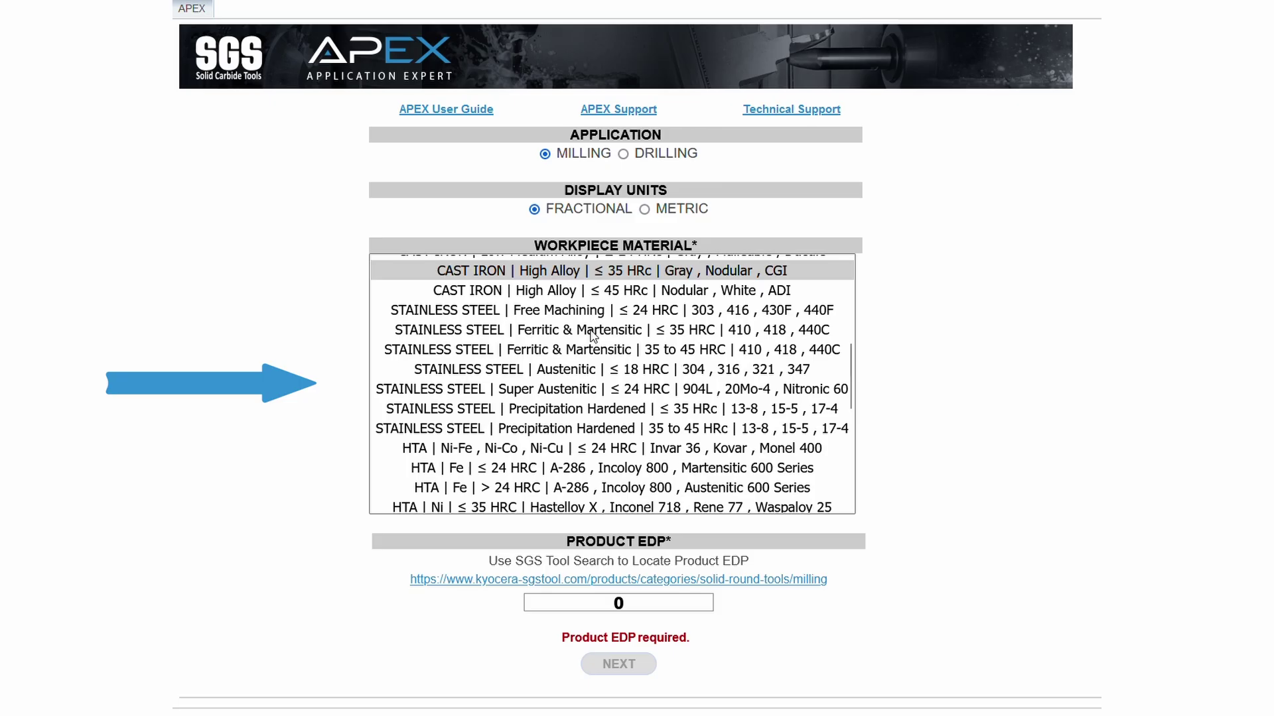
{"action": "scroll", "coordinate": [592, 335], "scroll_direction": "up", "scroll_amount": 4}
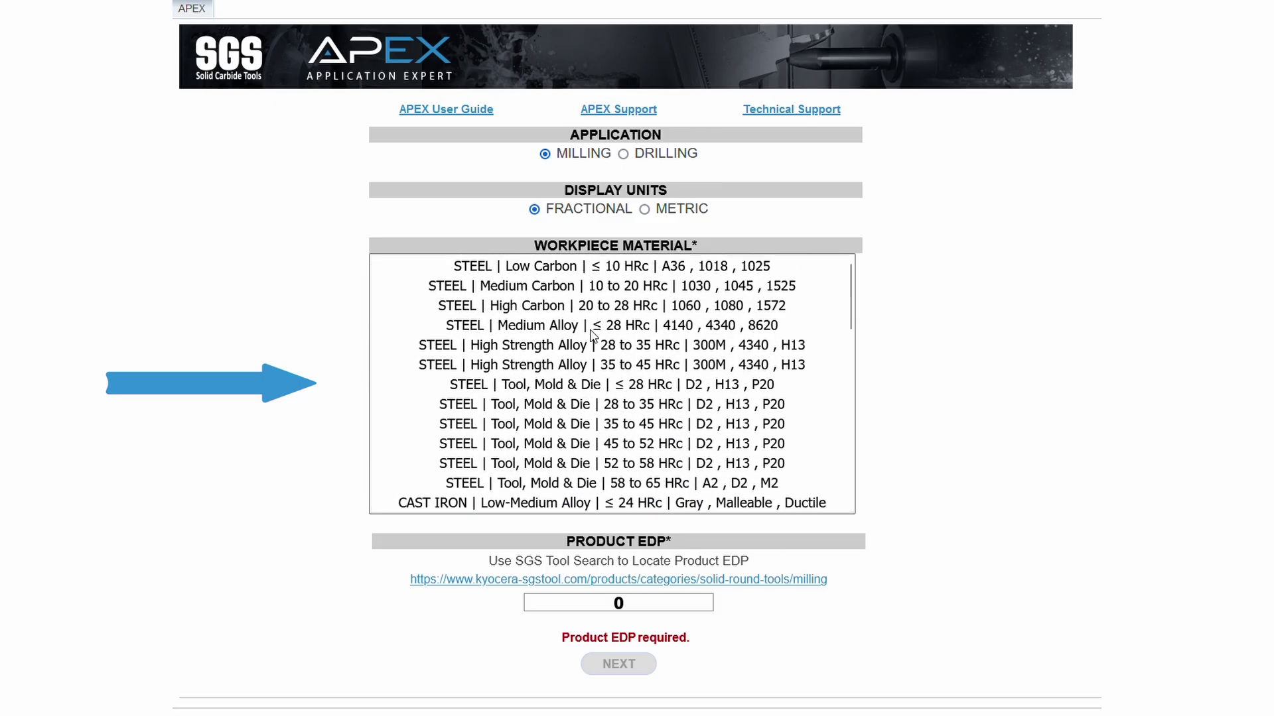
{"action": "left_click", "coordinate": [465, 326]}
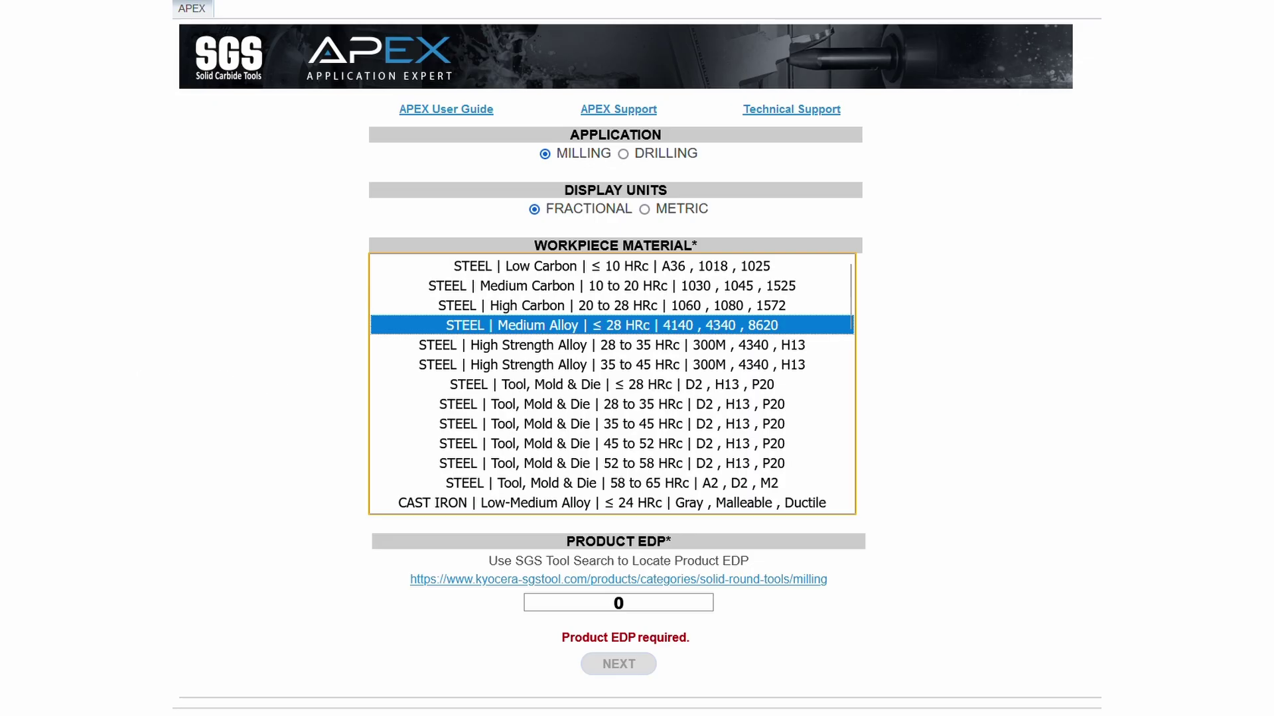
{"action": "left_click", "coordinate": [986, 504]}
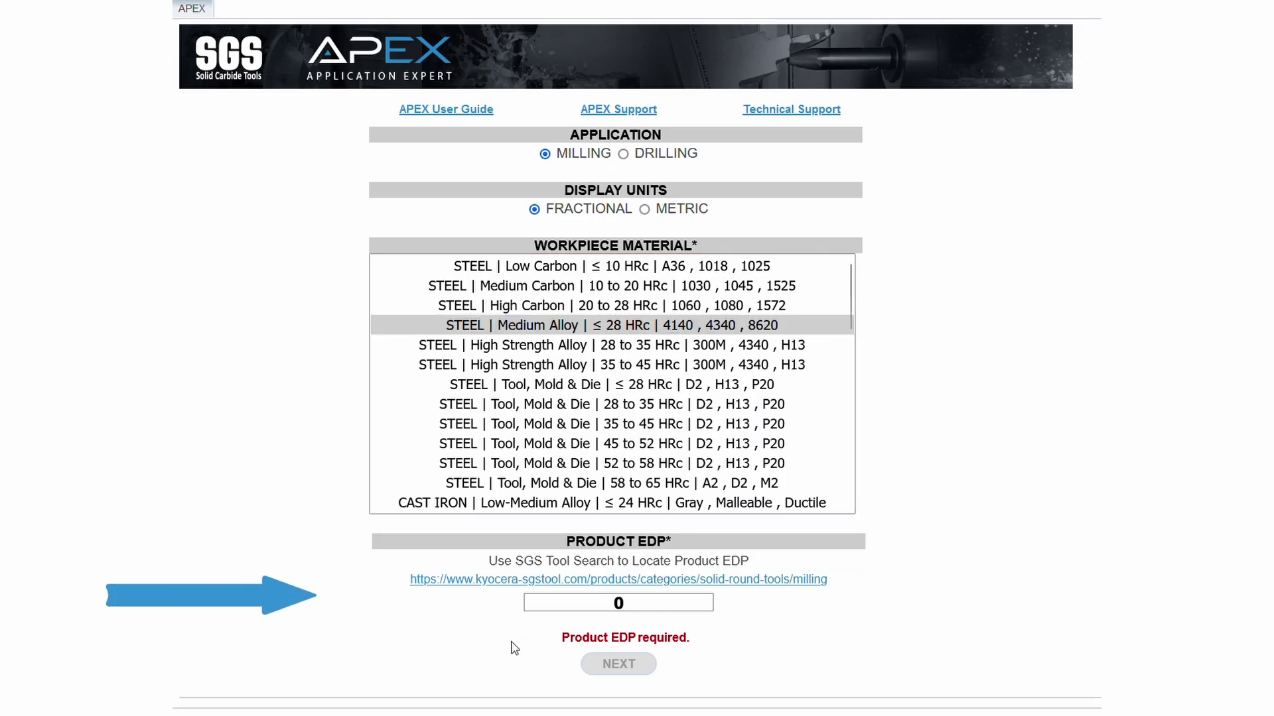
Step: In the SGS tool search results for xpr, open the 8.00mm corner radius end mill 47812 and select its EDP number
{"action": "left_click", "coordinate": [551, 601]}
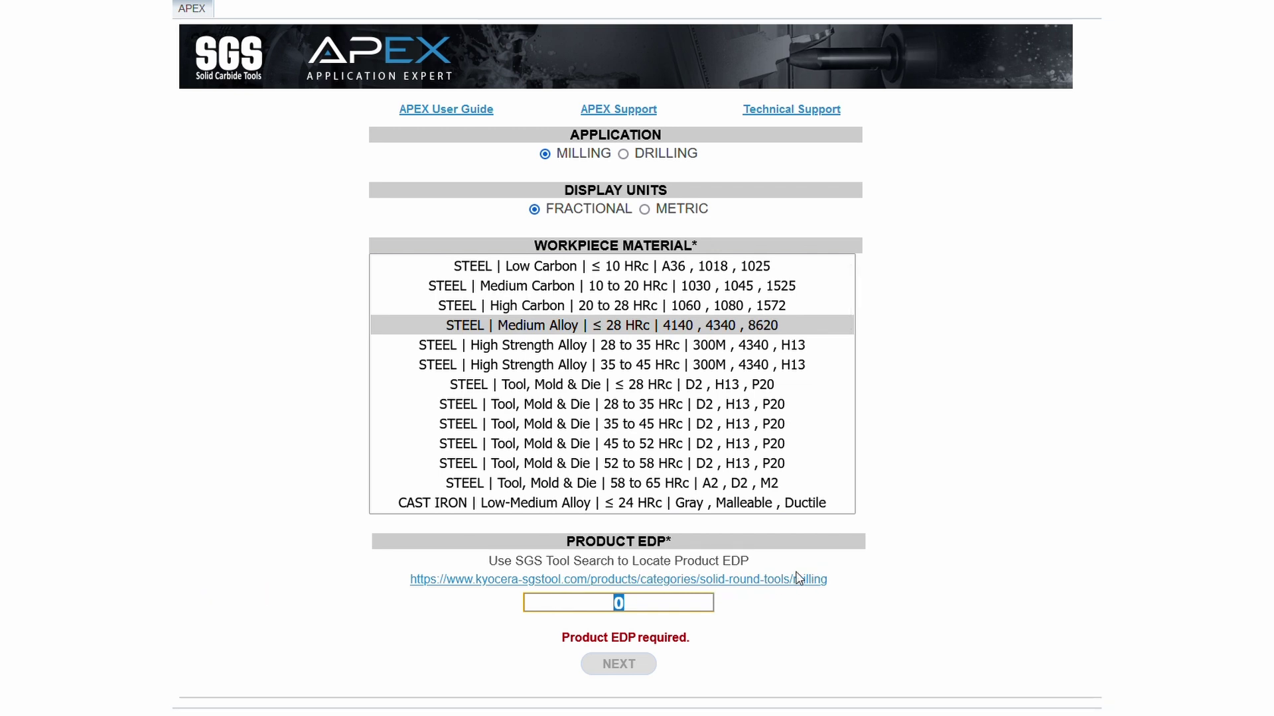
{"action": "left_click", "coordinate": [581, 605]}
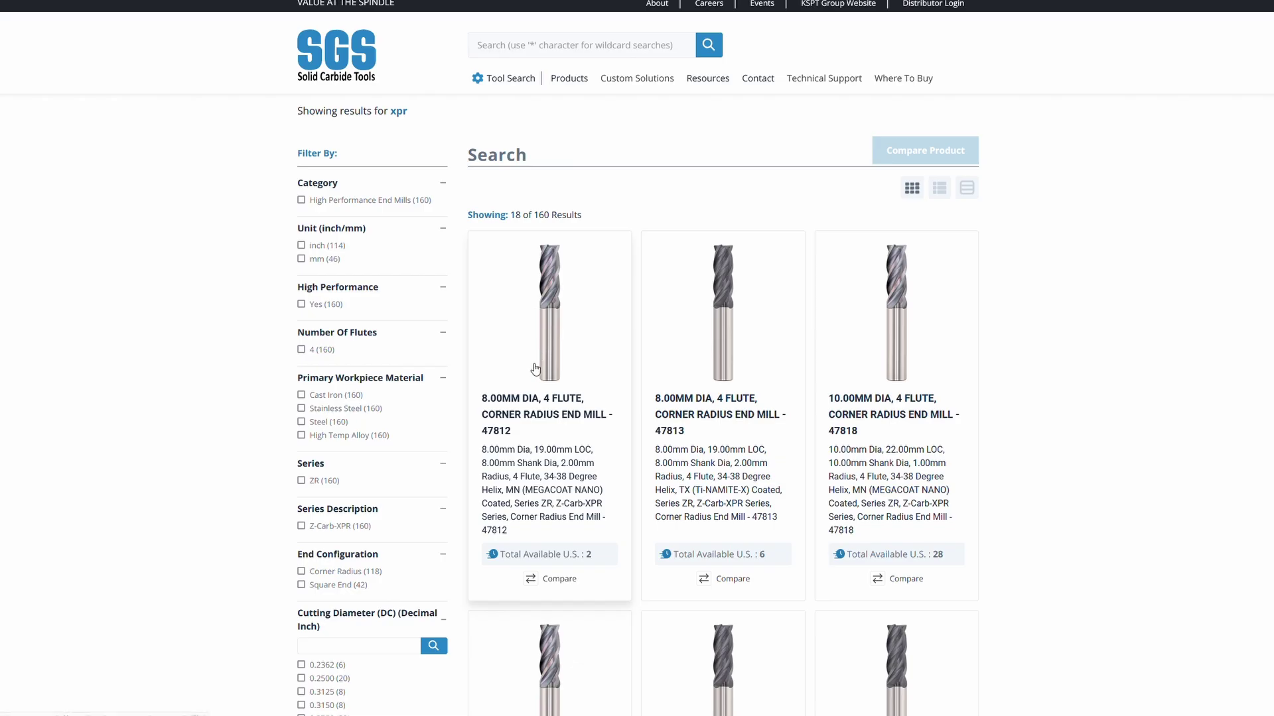
{"action": "left_click", "coordinate": [536, 369]}
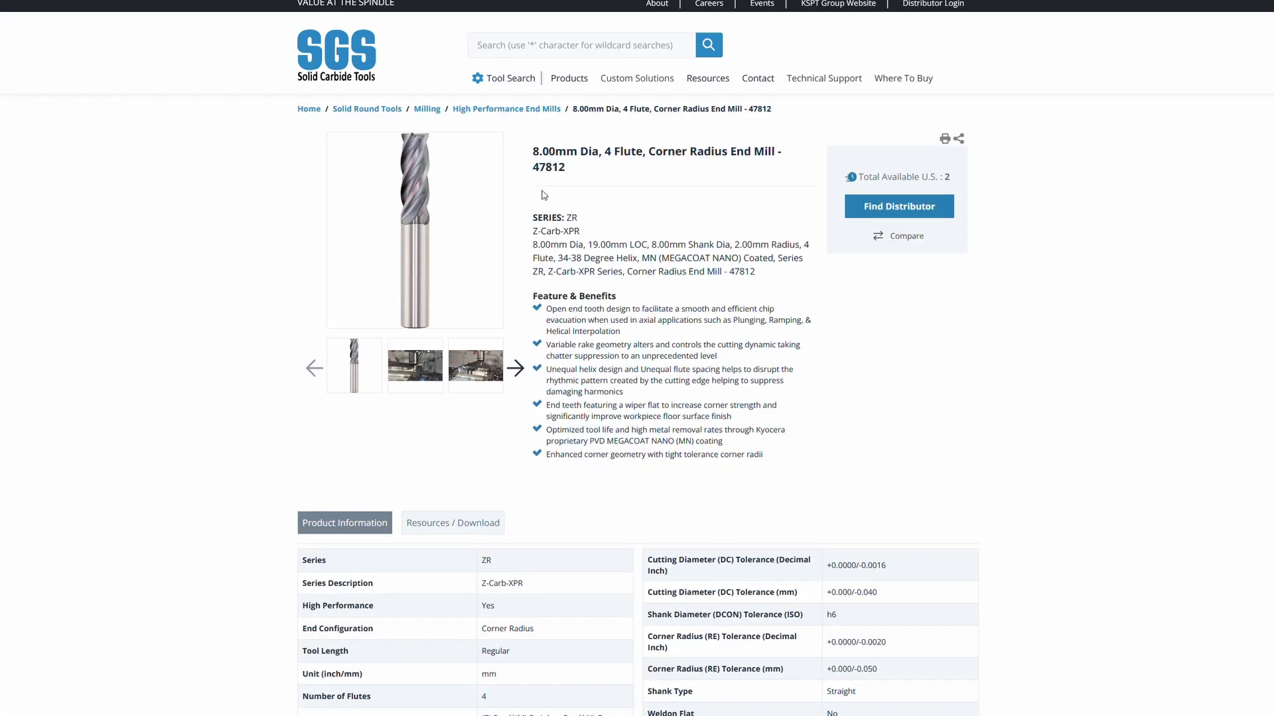
{"action": "left_click_drag", "start_coordinate": [534, 168], "coordinate": [576, 170]}
Step: Return to the APEX form, enter 47812 as the Product EDP and continue to the tool's calculation page
{"action": "key", "text": "alt+Tab"}
{"action": "type", "text": "47812"}
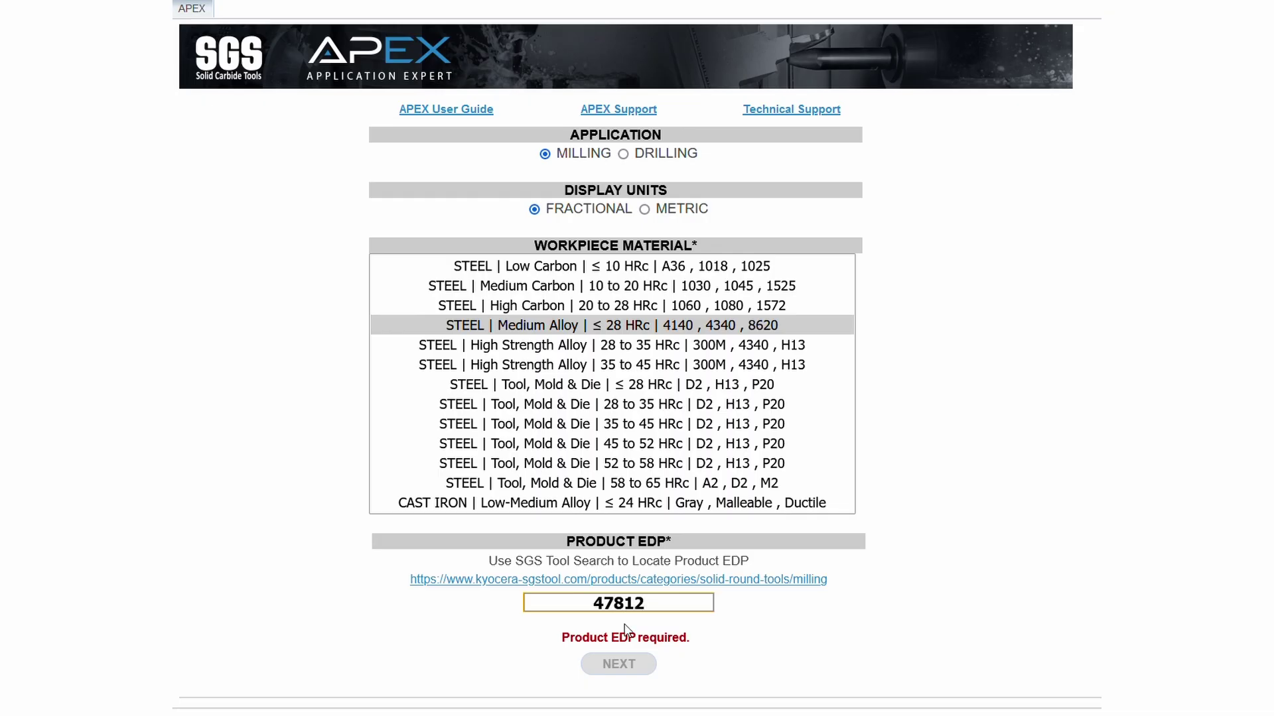
{"action": "left_click", "coordinate": [711, 630]}
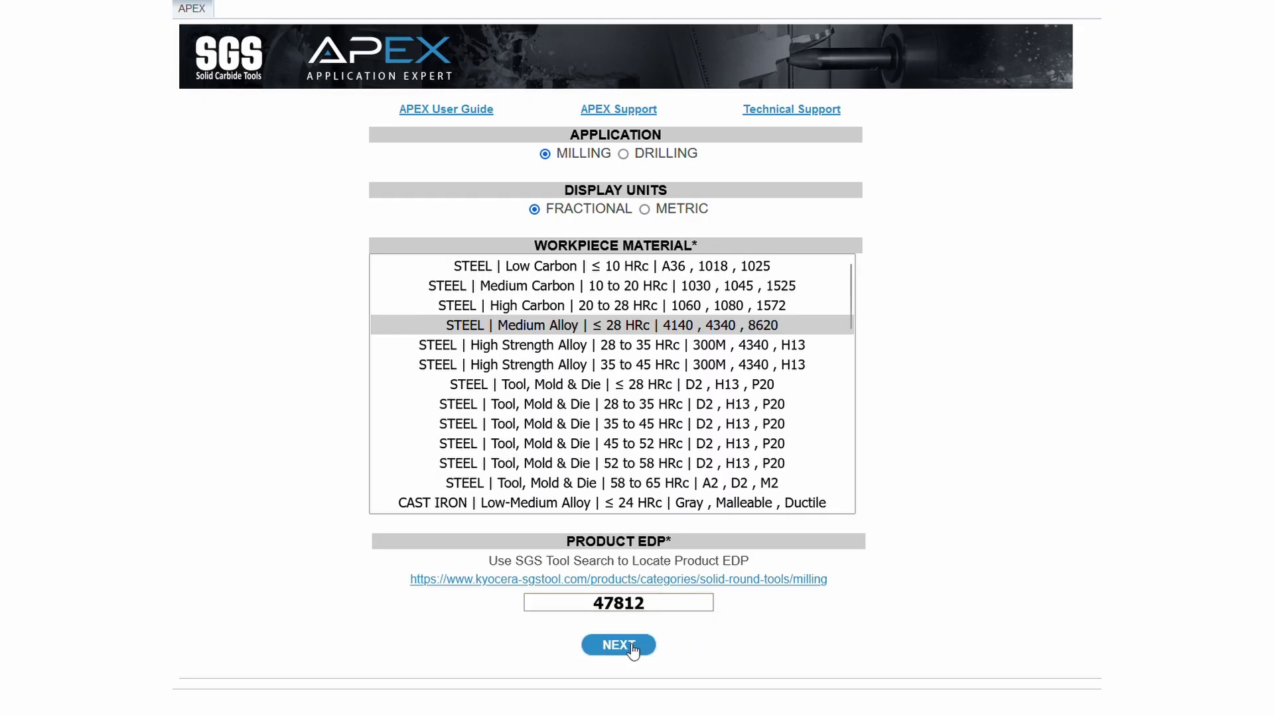
{"action": "left_click", "coordinate": [632, 648]}
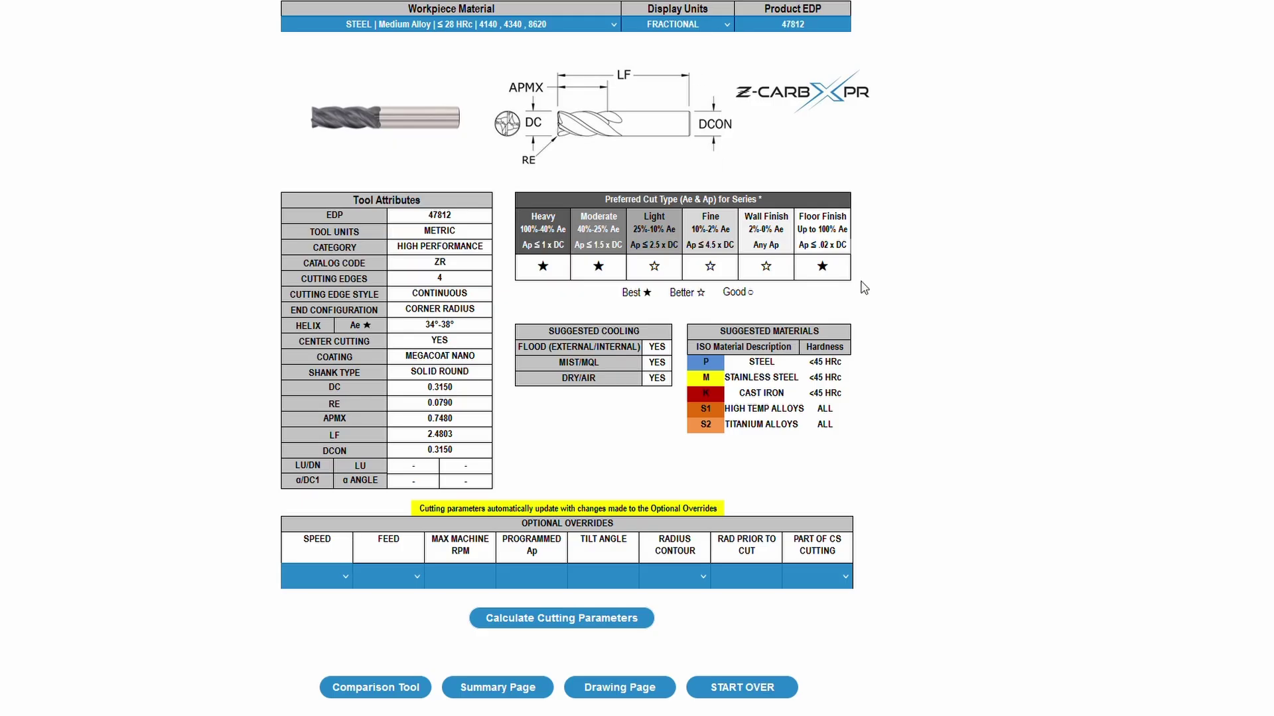
Step: Calculate the cutting parameters for the selected tool and review the radial milling and axial entry tables
{"action": "left_click", "coordinate": [624, 635]}
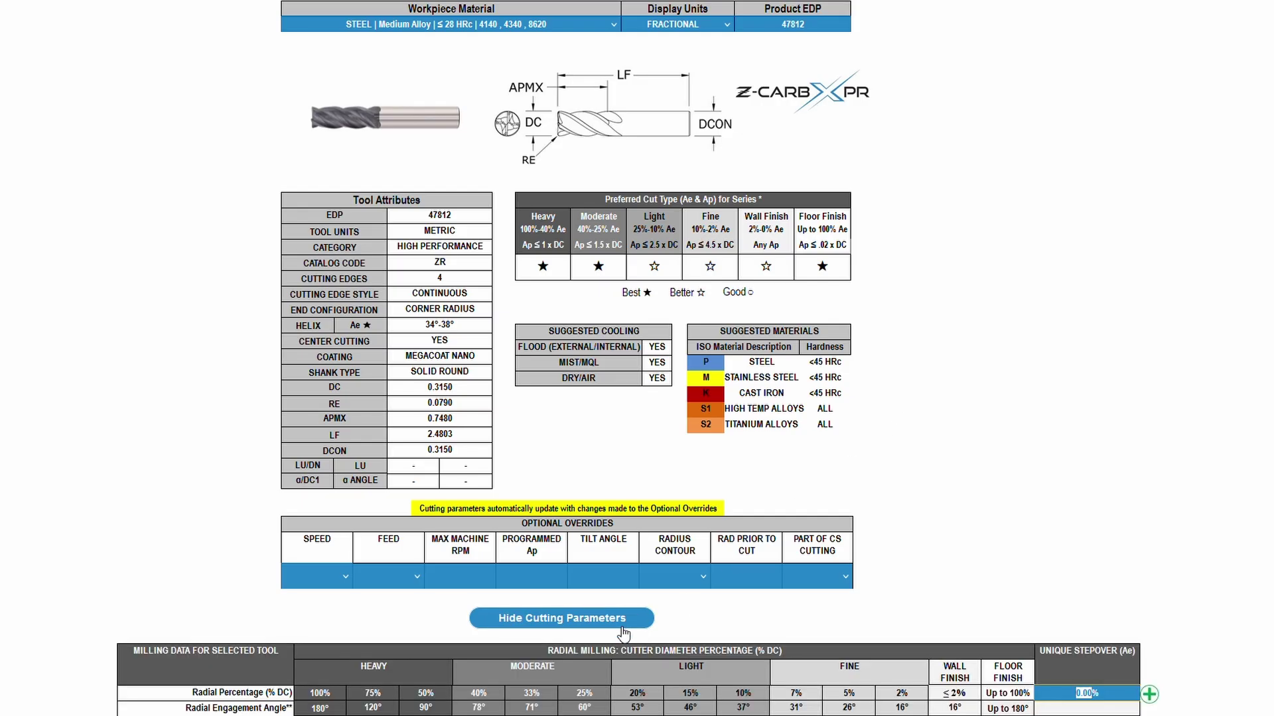
{"action": "scroll", "coordinate": [725, 553], "scroll_direction": "down", "scroll_amount": 6}
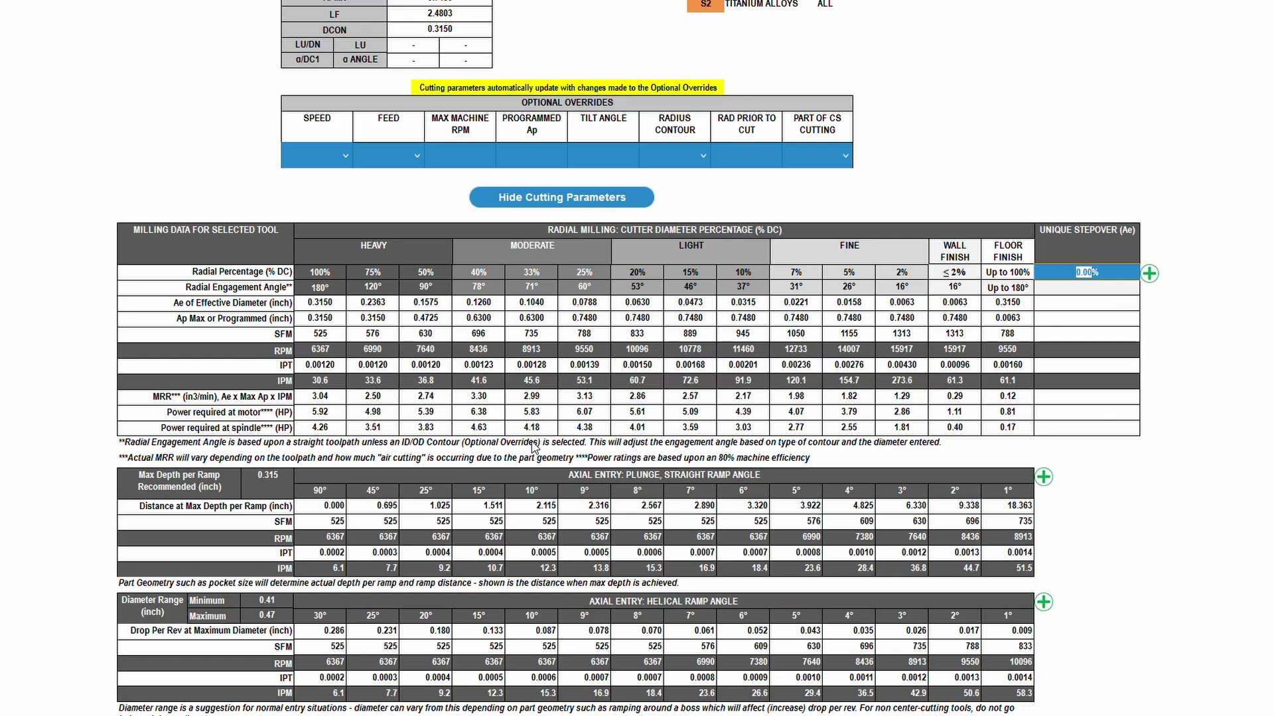
{"action": "scroll", "coordinate": [533, 448], "scroll_direction": "down", "scroll_amount": 2}
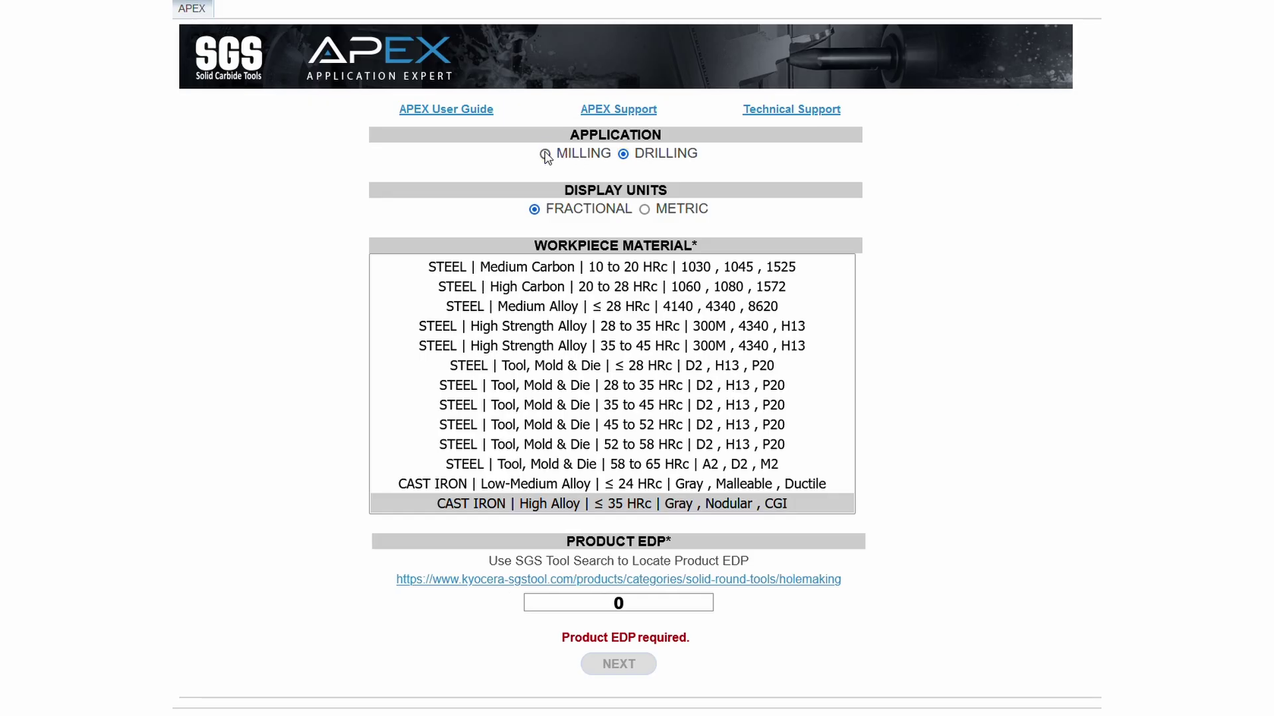
Step: Open the Comparison Tool from the calculation page
{"action": "left_click", "coordinate": [545, 154]}
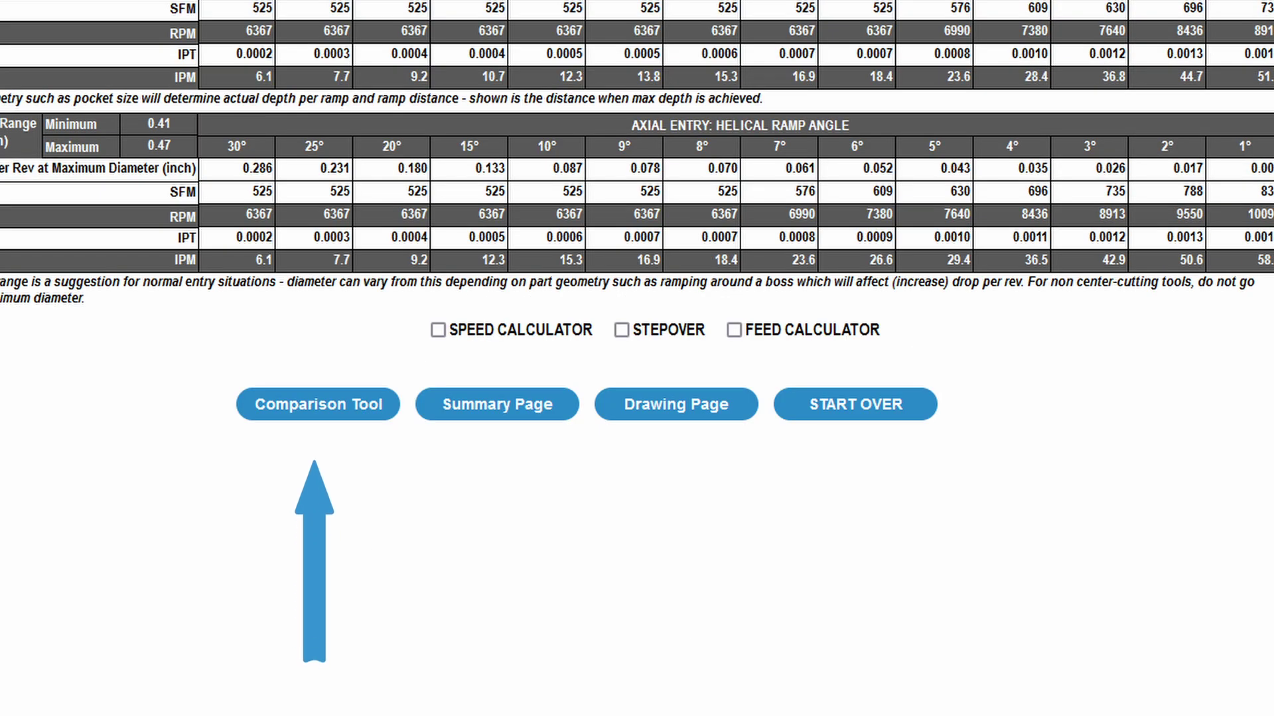
{"action": "left_click", "coordinate": [330, 426]}
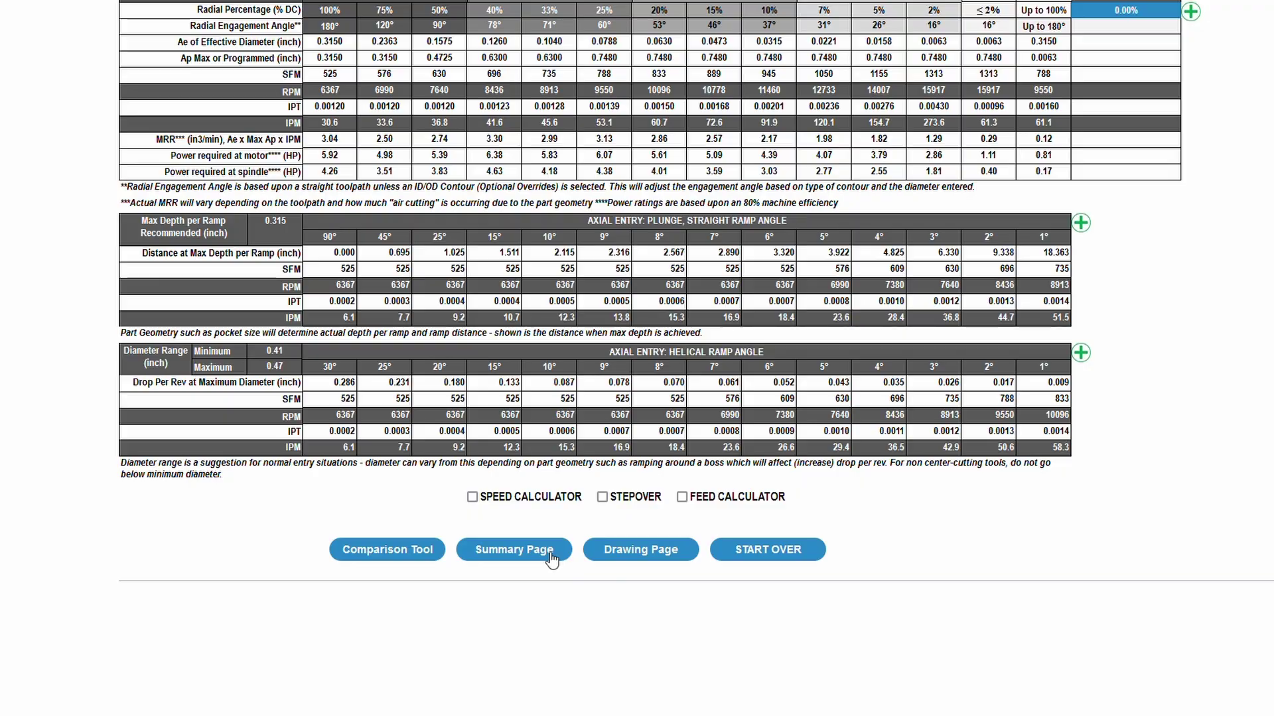
Step: Open the summary page for the selected tool and review it down to the print option
{"action": "left_click", "coordinate": [544, 554]}
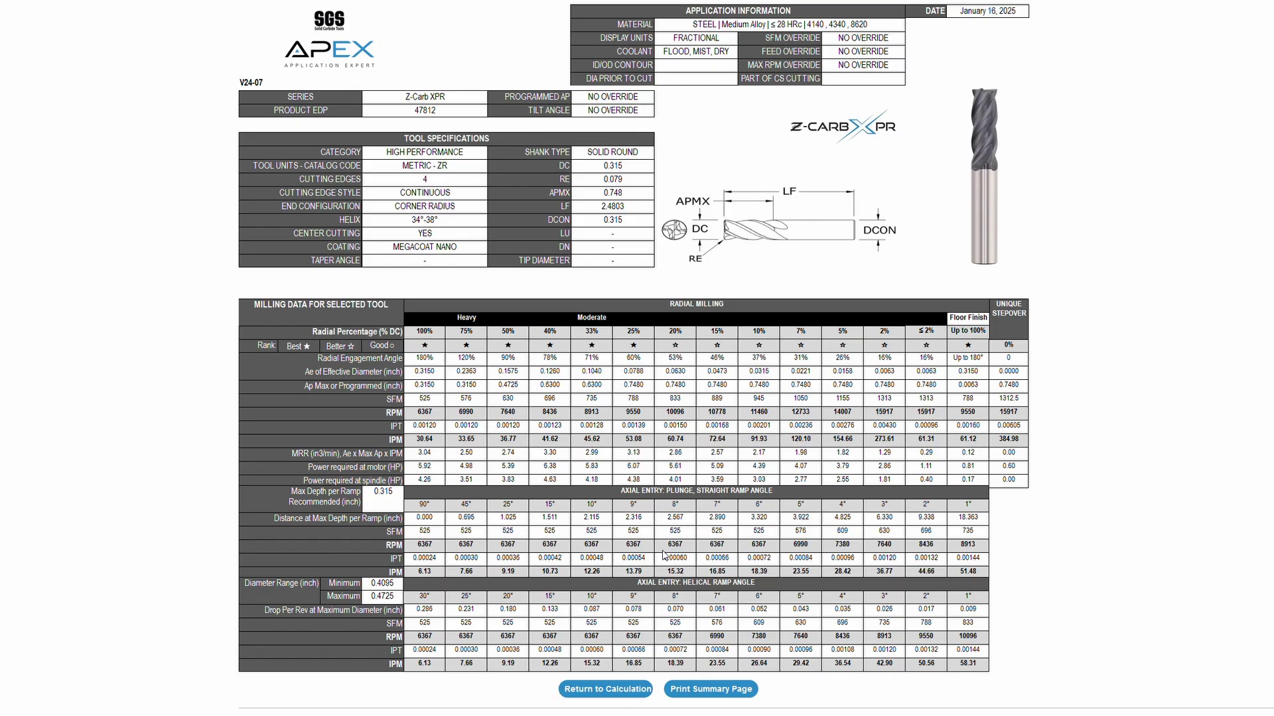
{"action": "scroll", "coordinate": [1271, 306], "scroll_direction": "up", "scroll_amount": 1}
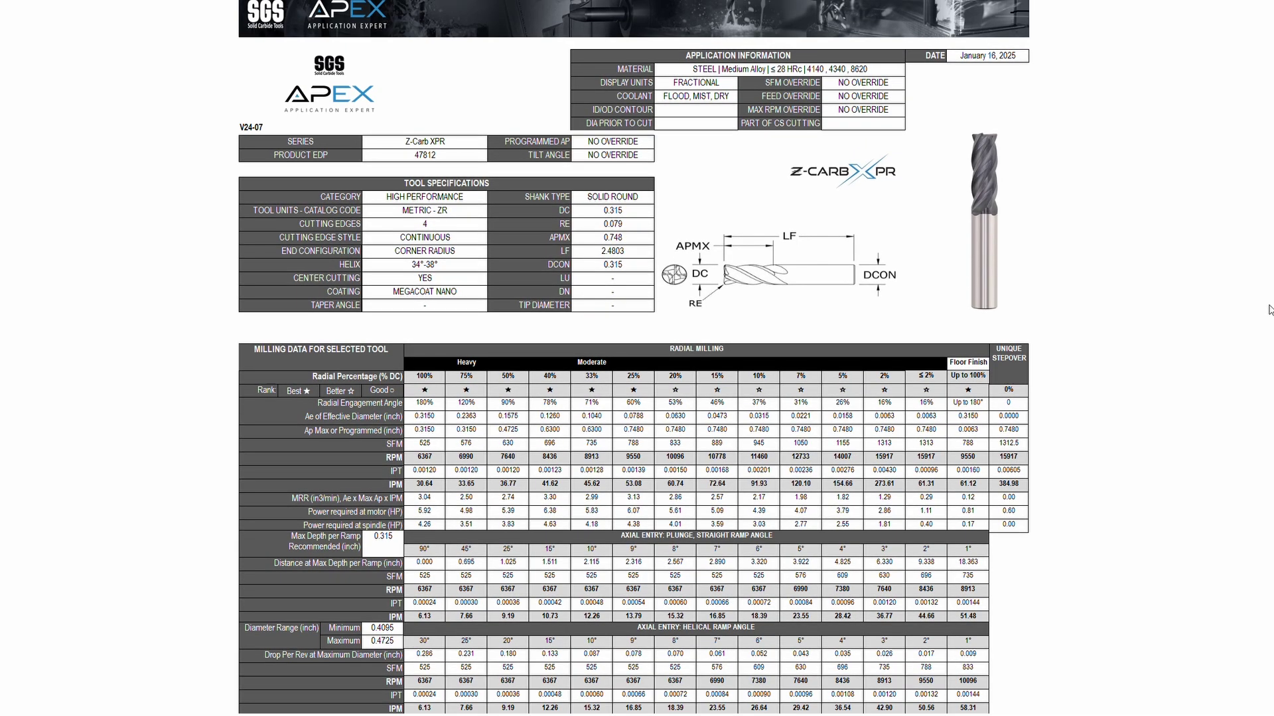
{"action": "scroll", "coordinate": [1270, 310], "scroll_direction": "down", "scroll_amount": 4}
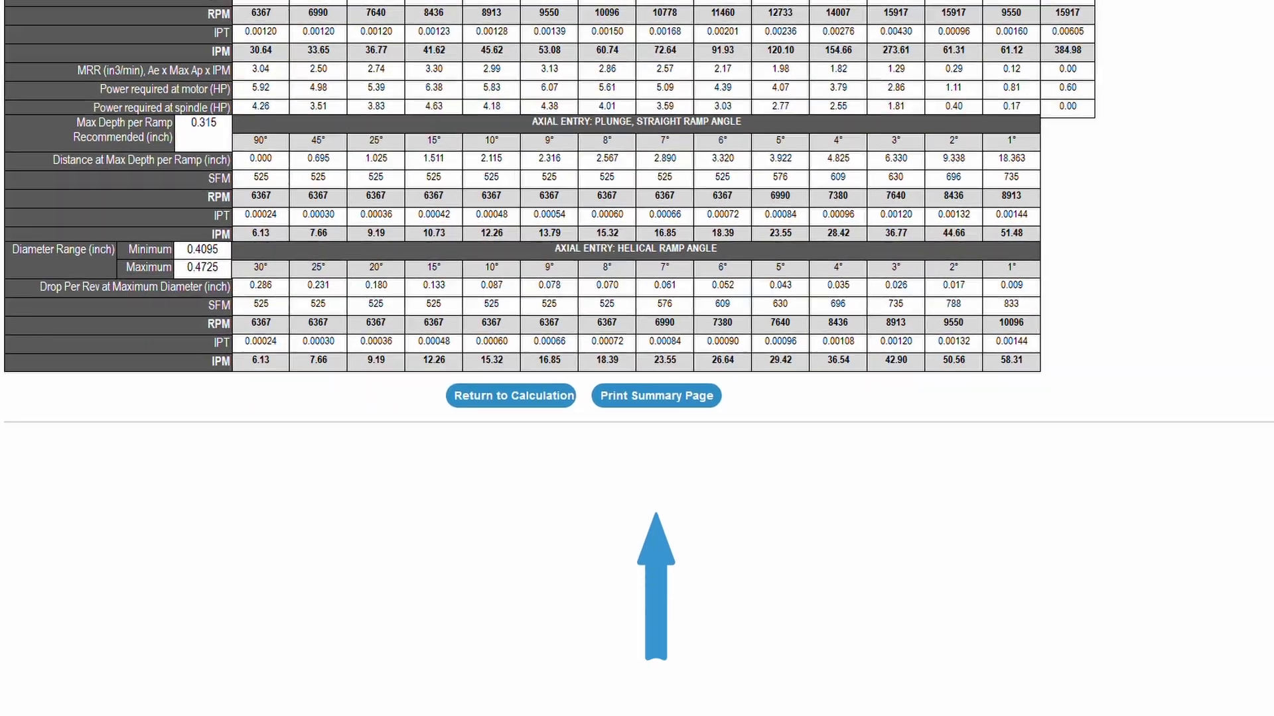